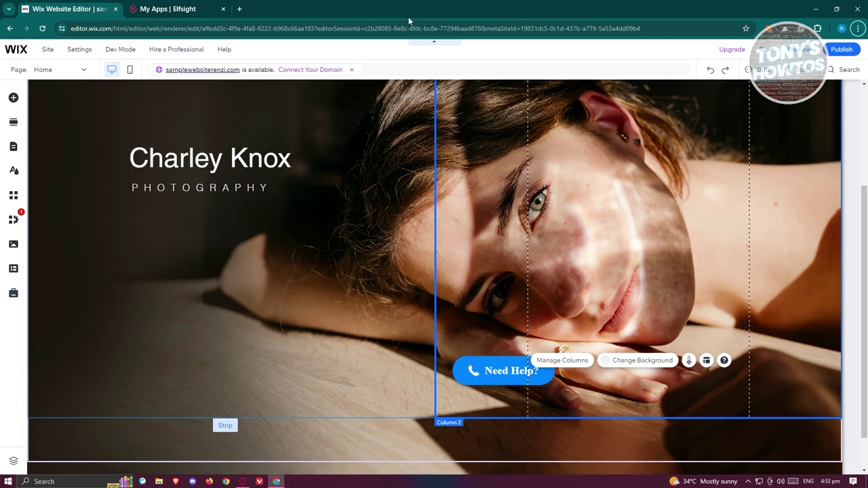
- Insert a Blank Section below the photography hero strip, just above the footer
scroll(486, 258, "down", 1)
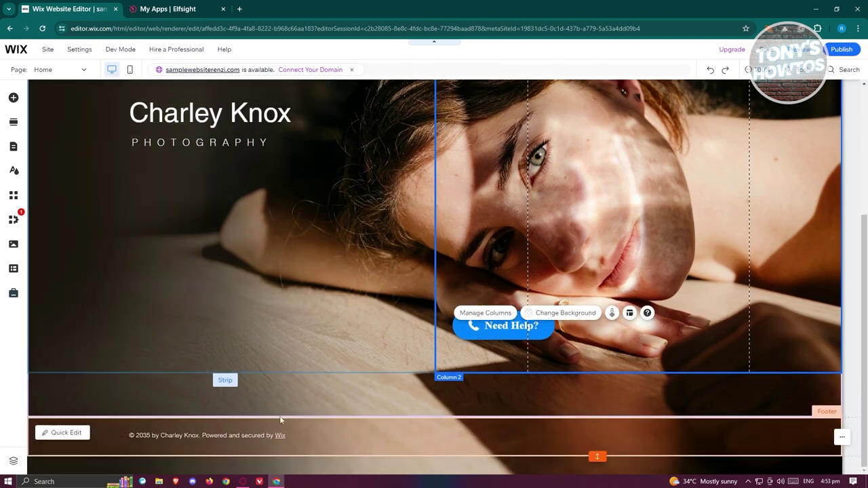
mouse_move(437, 418)
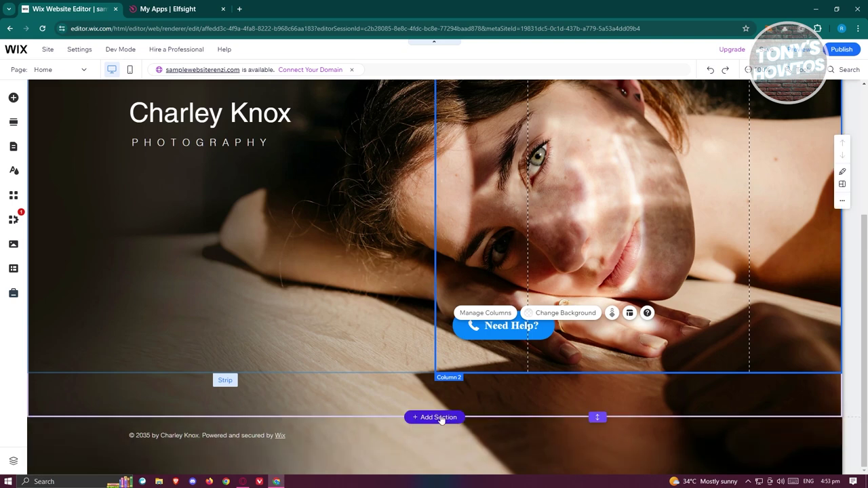
left_click(437, 416)
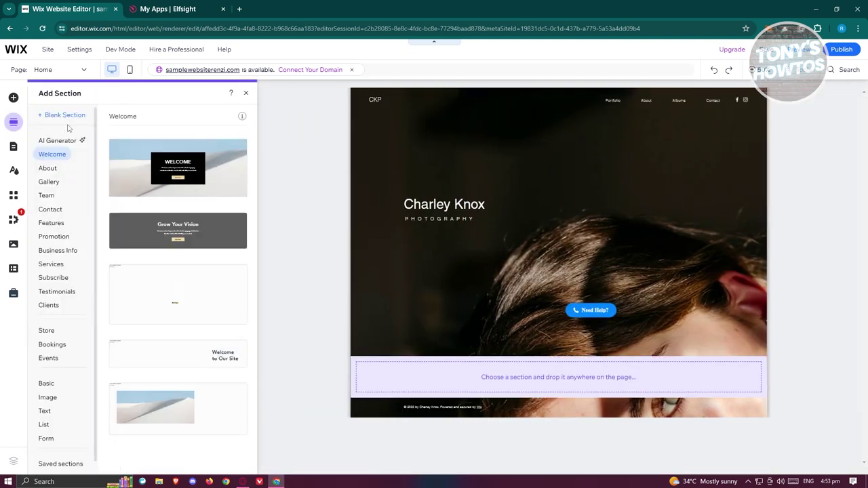
left_click(64, 115)
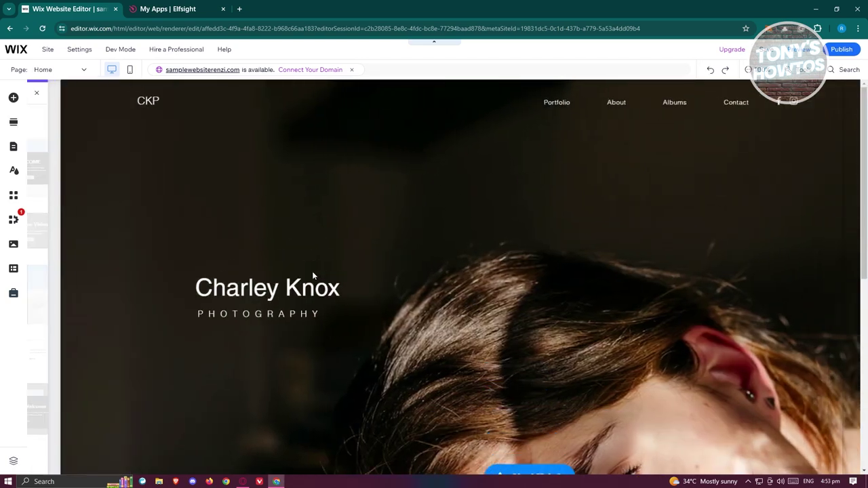
scroll(400, 275, "down", 3)
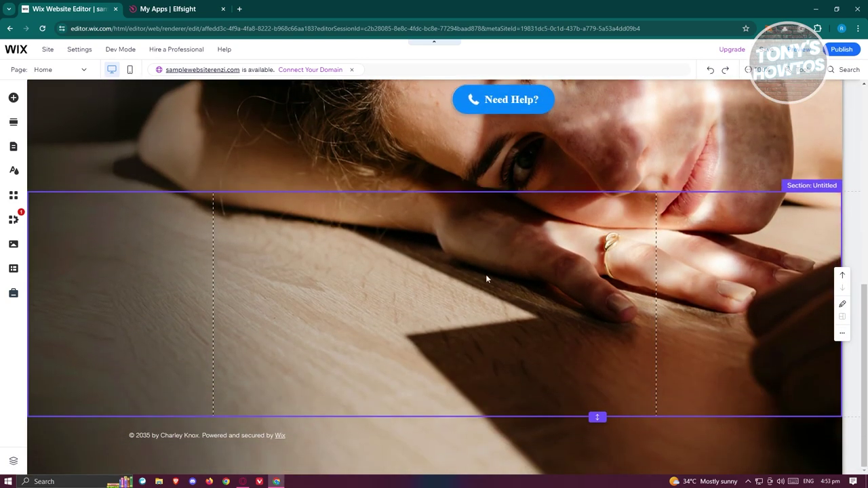
mouse_move(190, 166)
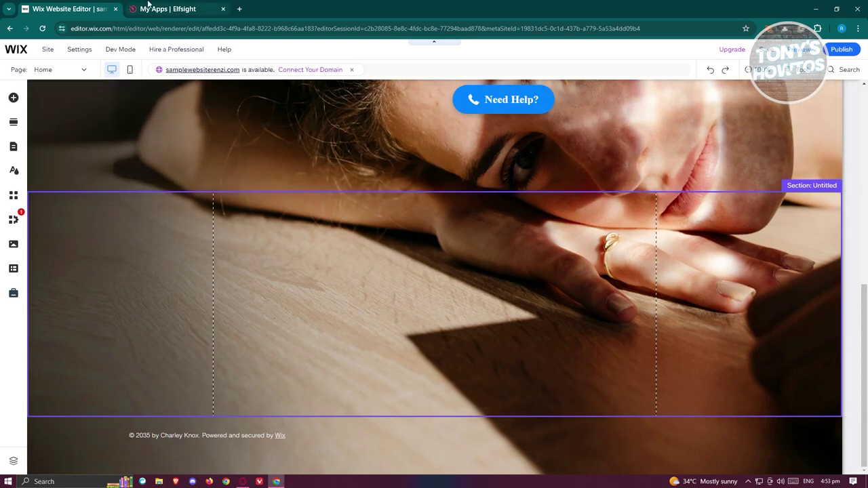
left_click(148, 6)
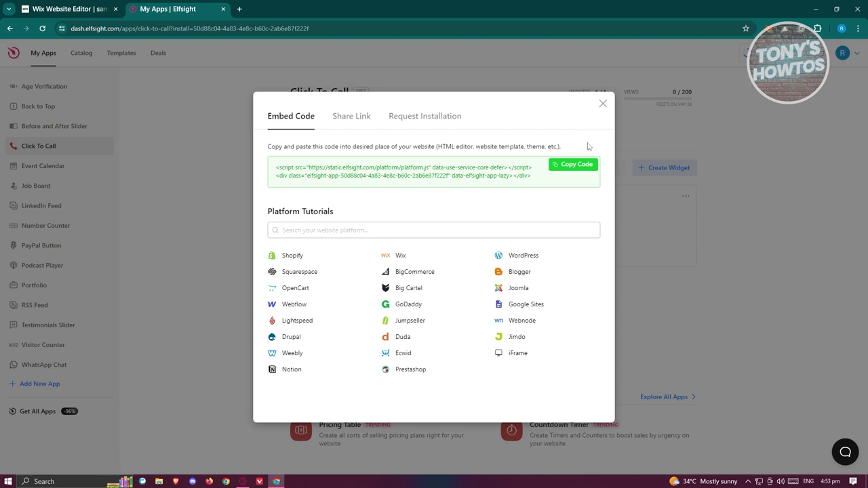
- Close the Embed Code dialog, go to elfsight.com and search the widget catalogue for 'slider'
left_click(602, 104)
left_click(260, 28)
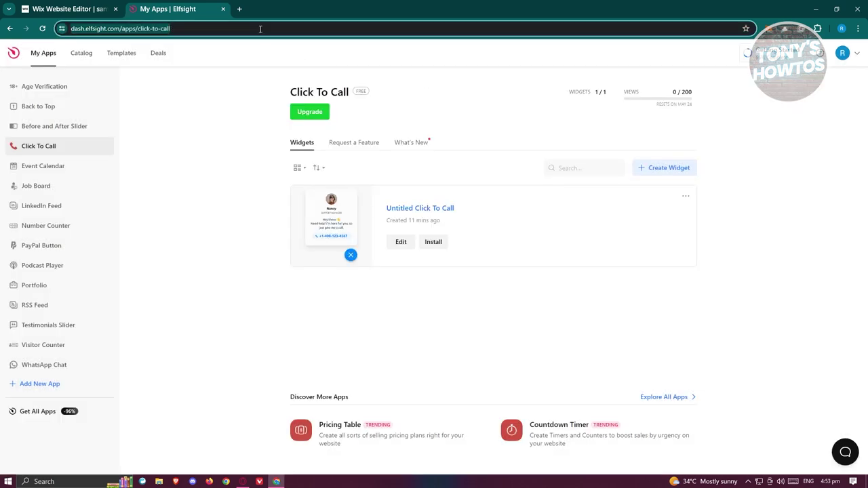
type("elf")
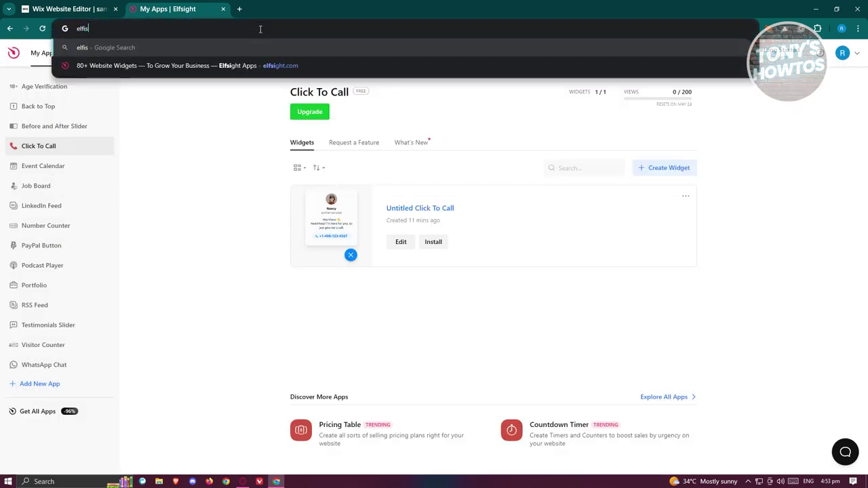
key("BackSpace")
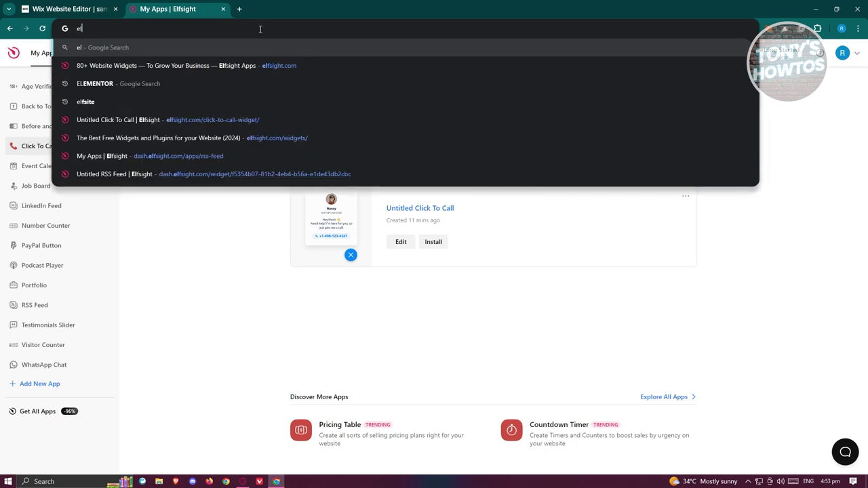
left_click(265, 65)
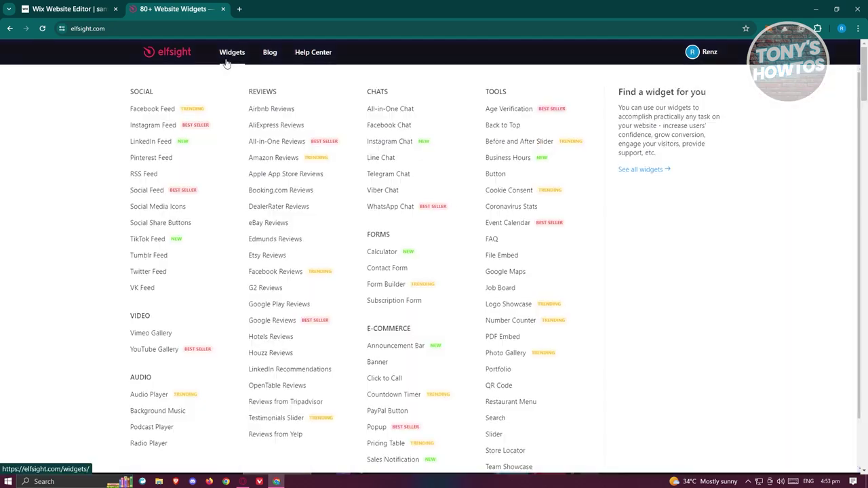
left_click(228, 59)
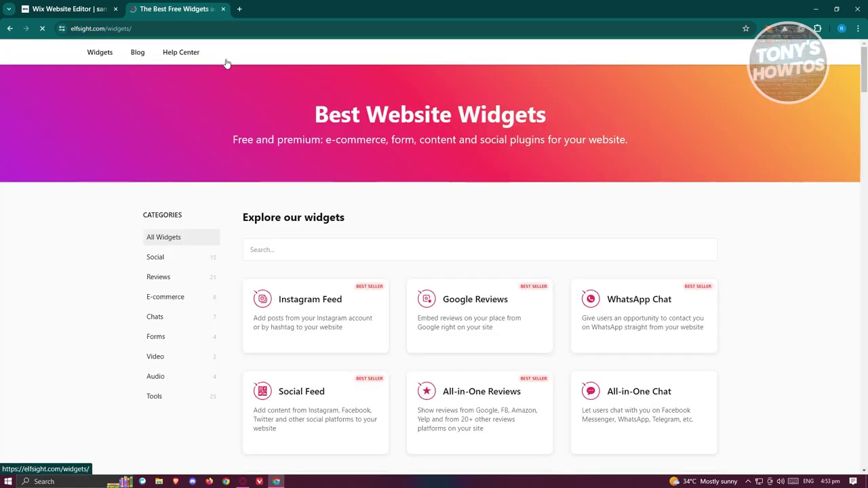
left_click(310, 251)
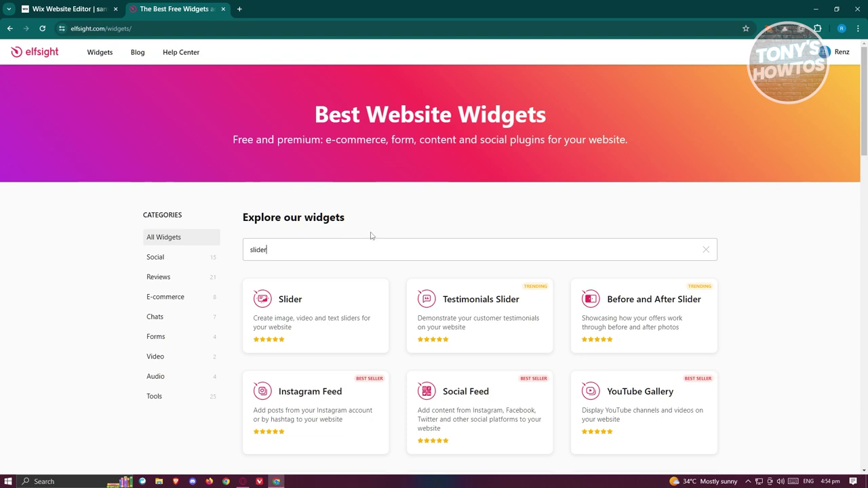
- Open the Slider widget, preview the Video, Products and Gym Gallery templates, then continue with Store Offers
left_click(305, 304)
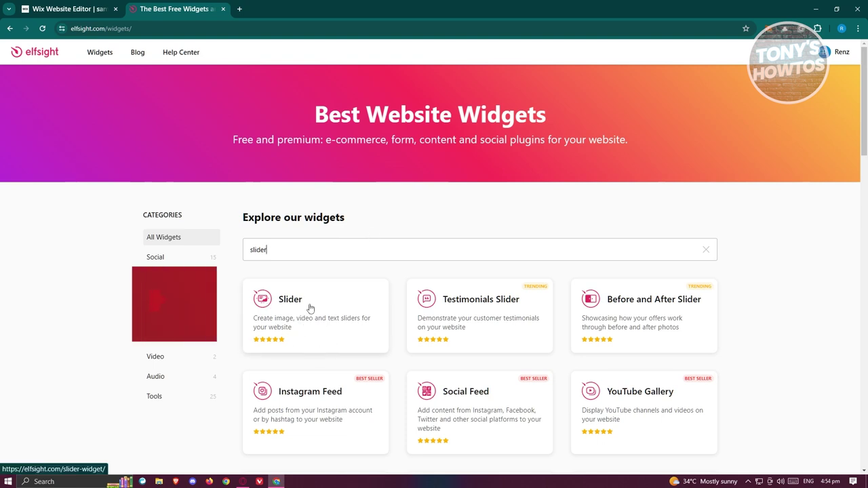
scroll(380, 143, "down", 3)
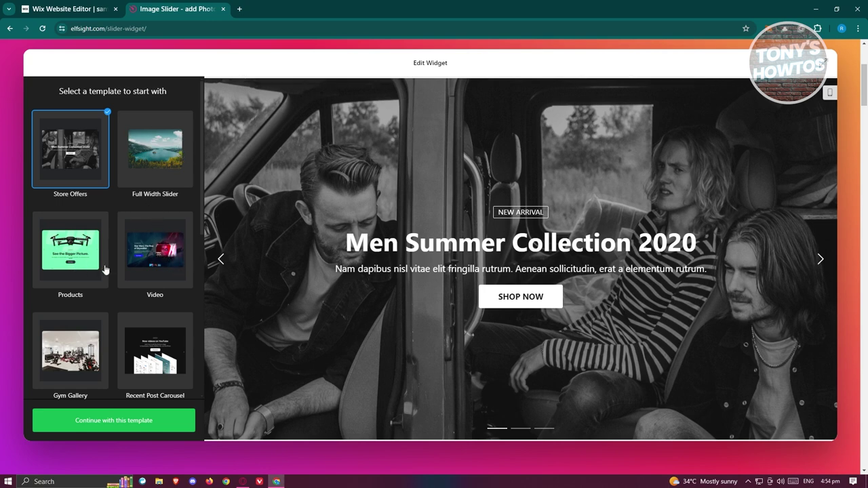
left_click(139, 266)
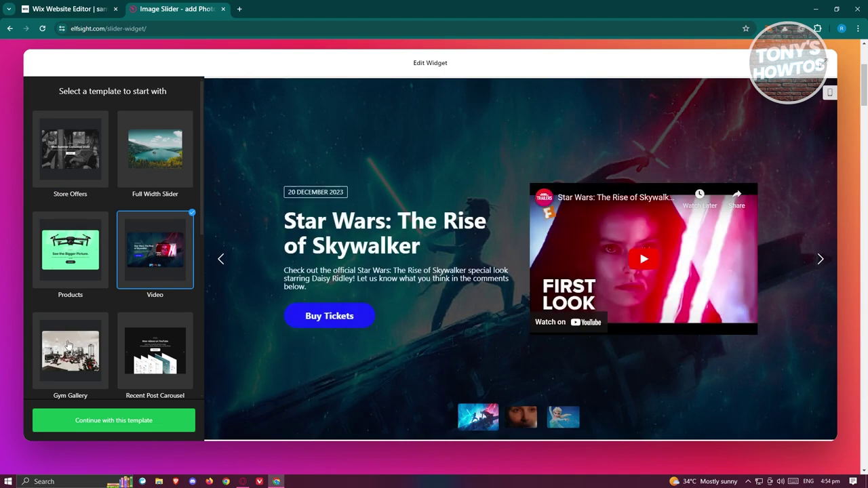
left_click(67, 246)
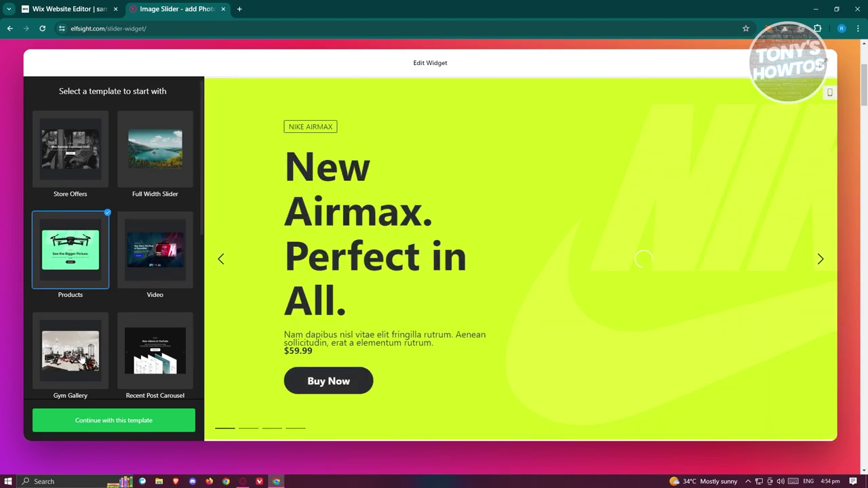
left_click(83, 343)
left_click(62, 164)
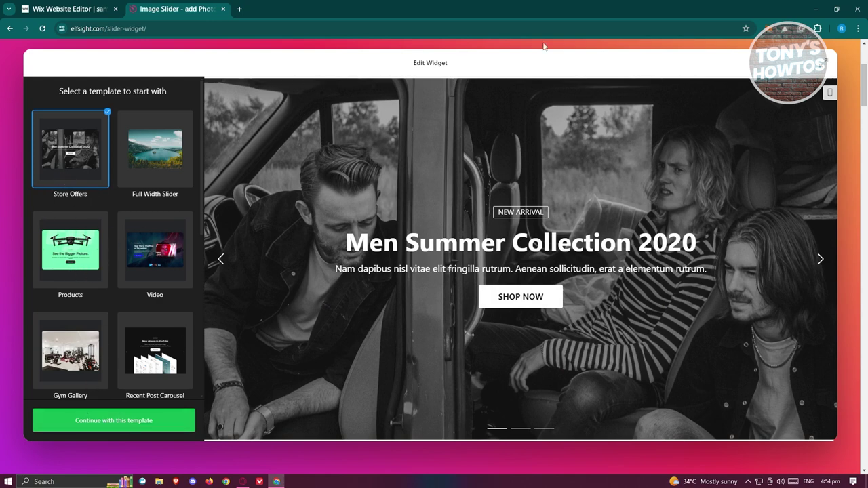
left_click(93, 421)
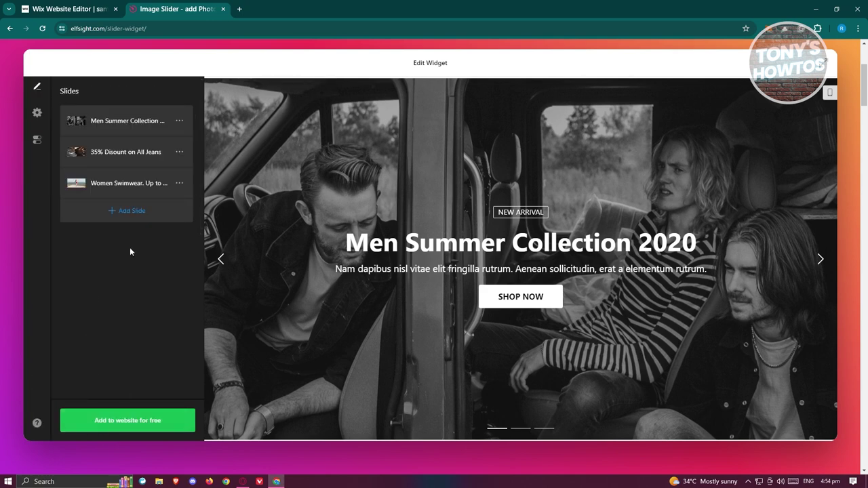
- Open the Men Summer Collection 2020 slide and review its image, link, layout and button options
left_click(181, 122)
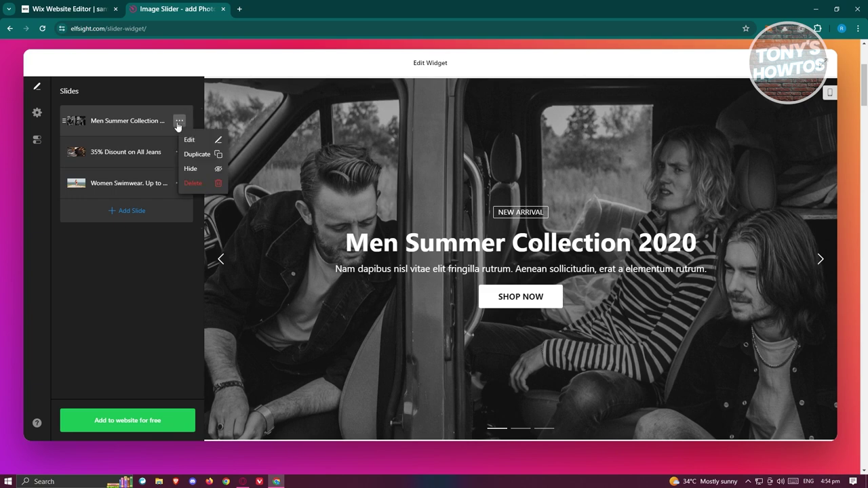
left_click(189, 140)
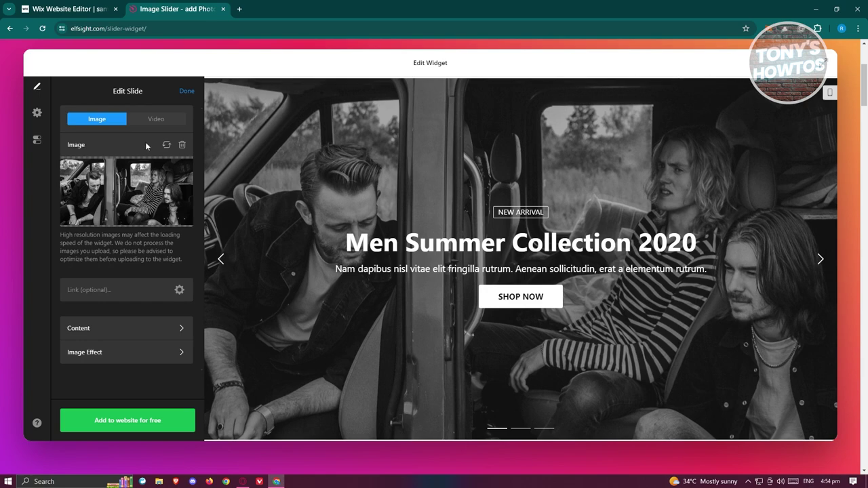
left_click(166, 145)
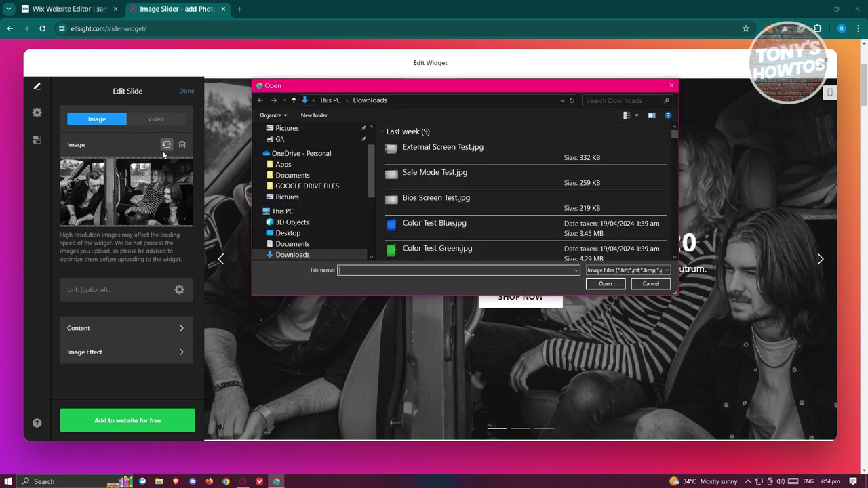
key("Escape")
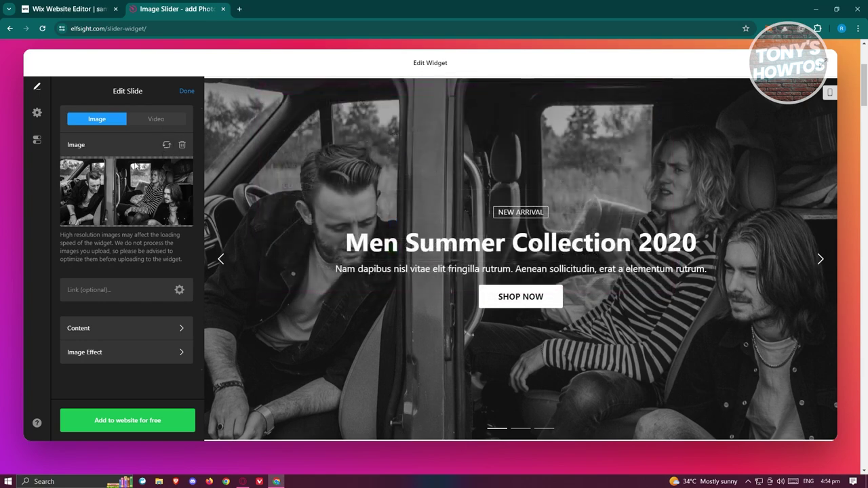
left_click(97, 300)
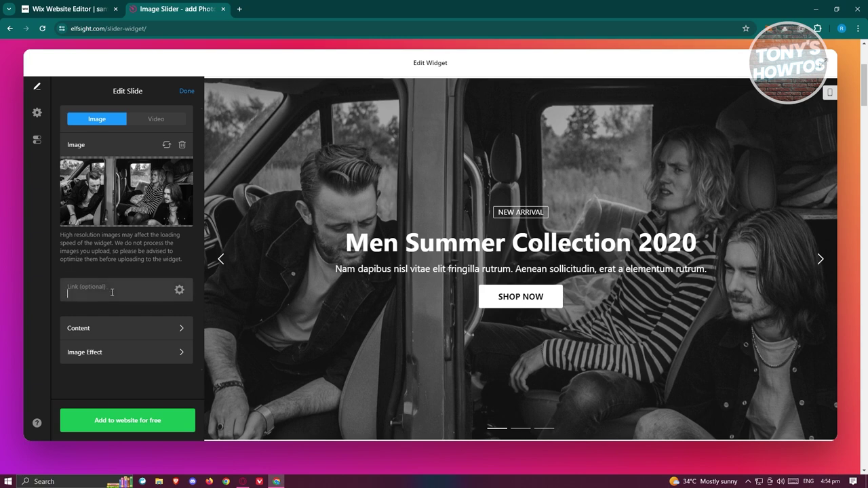
left_click(145, 331)
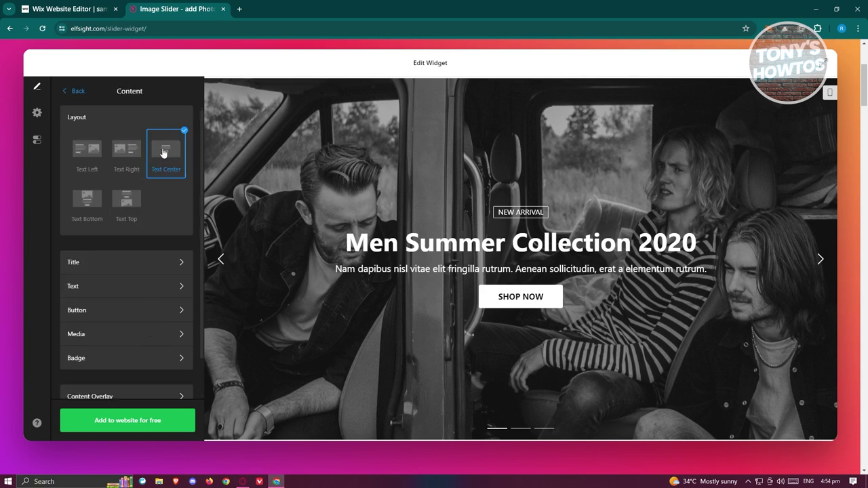
scroll(193, 329, "down", 1)
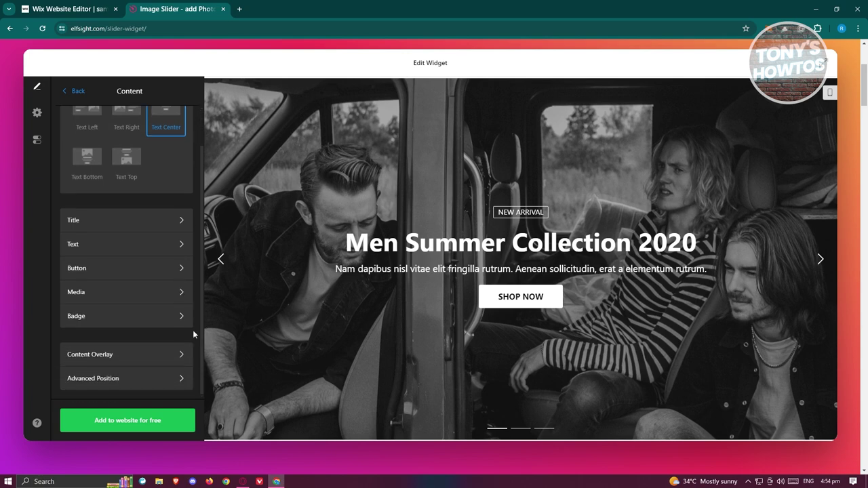
left_click(168, 271)
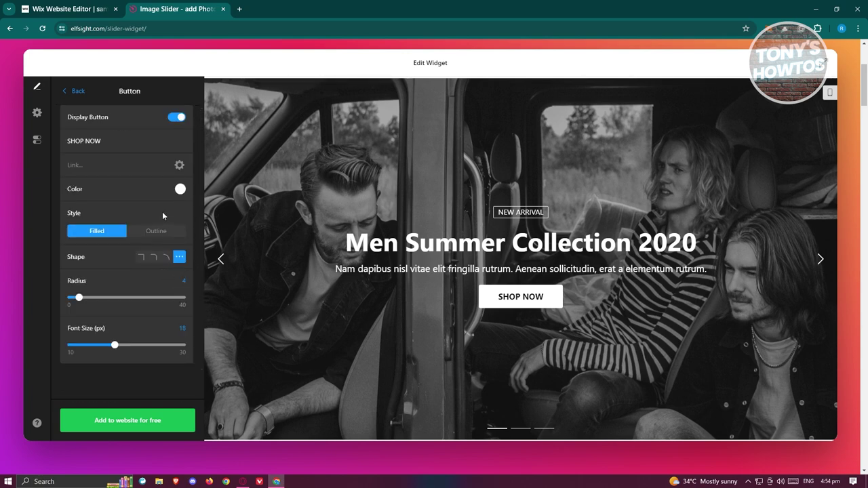
- Back out of the slide settings and finish editing to see all three slides
left_click(73, 93)
scroll(143, 333, "down", 4)
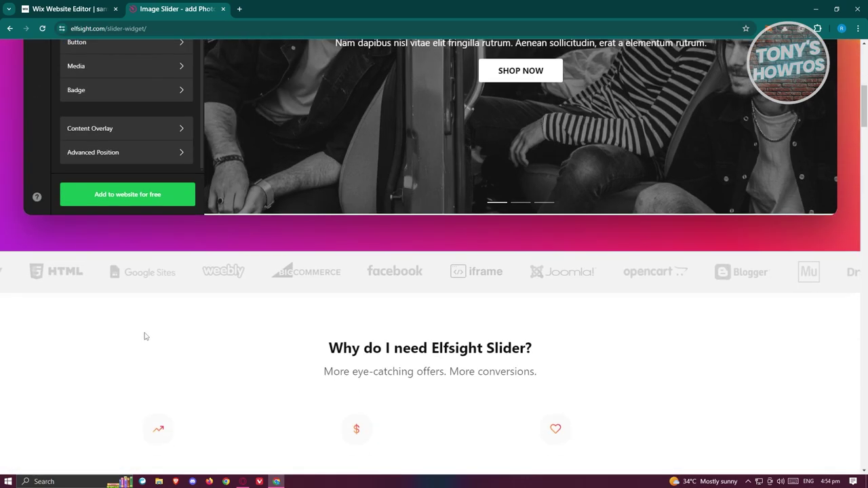
scroll(145, 294, "up", 3)
scroll(241, 331, "up", 1)
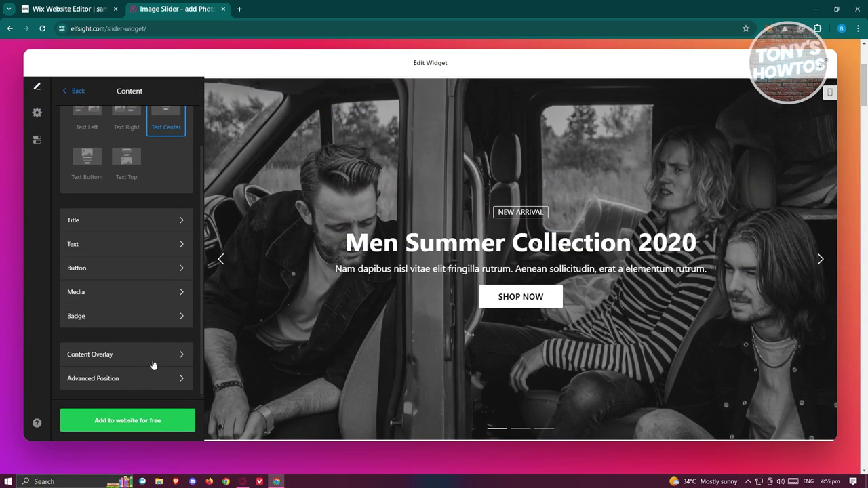
scroll(153, 364, "up", 1)
left_click(76, 91)
scroll(82, 204, "up", 2)
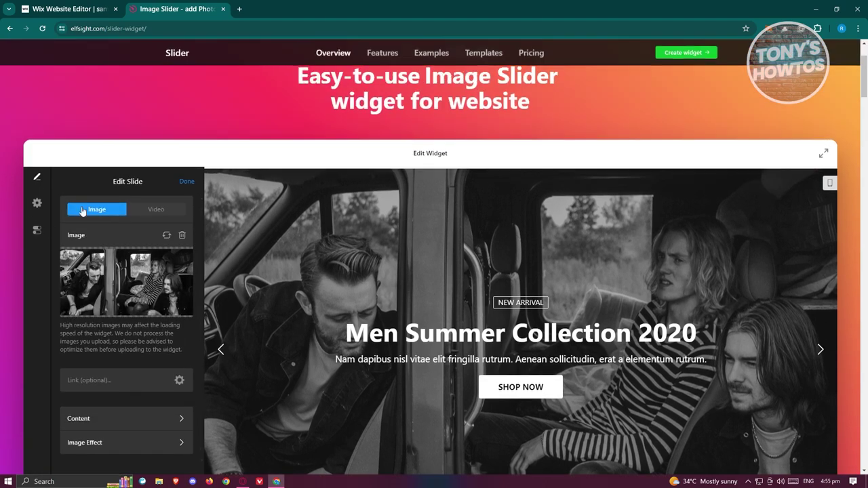
scroll(121, 434, "down", 2)
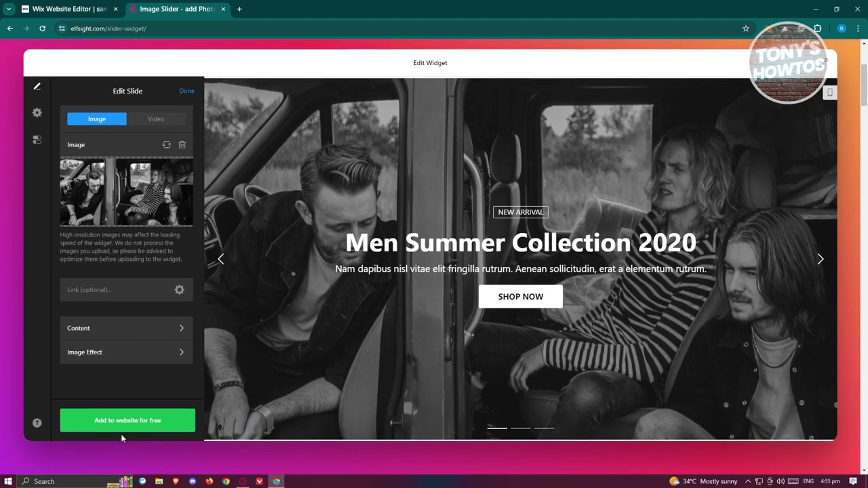
scroll(162, 285, "up", 2)
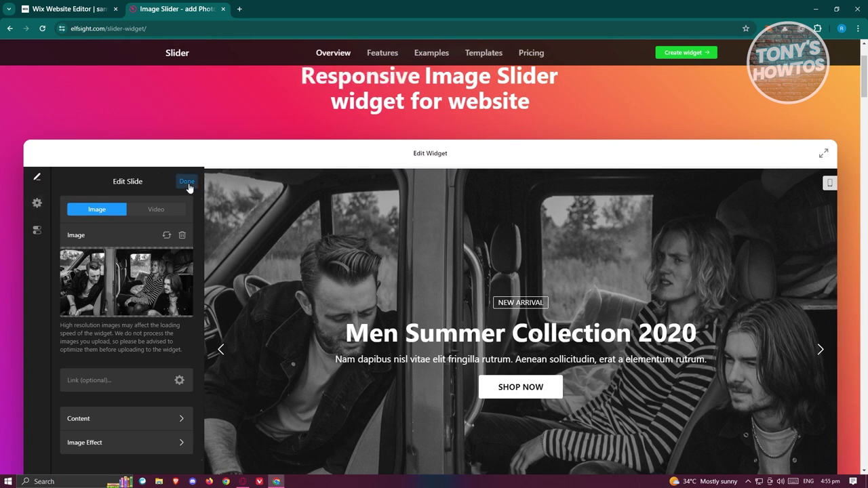
left_click(186, 182)
scroll(136, 204, "down", 2)
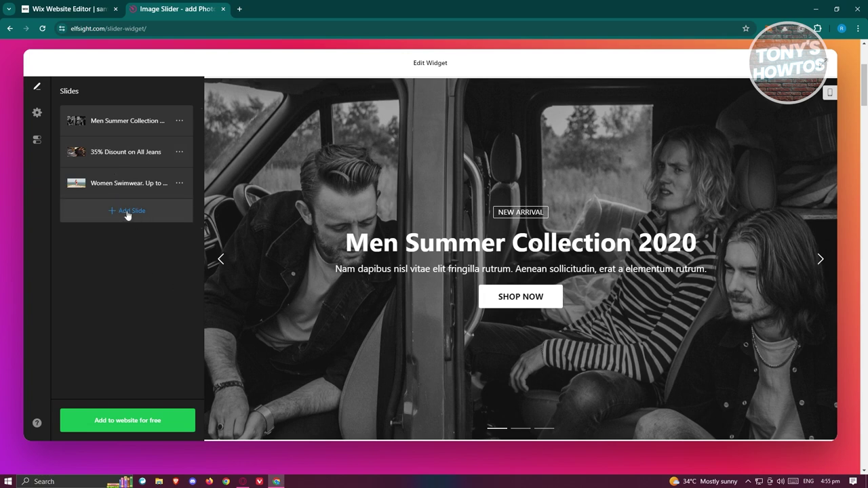
- Review the slider's size and custom CSS/JS settings, then add it to the dashboard as Untitled Slider
left_click(37, 113)
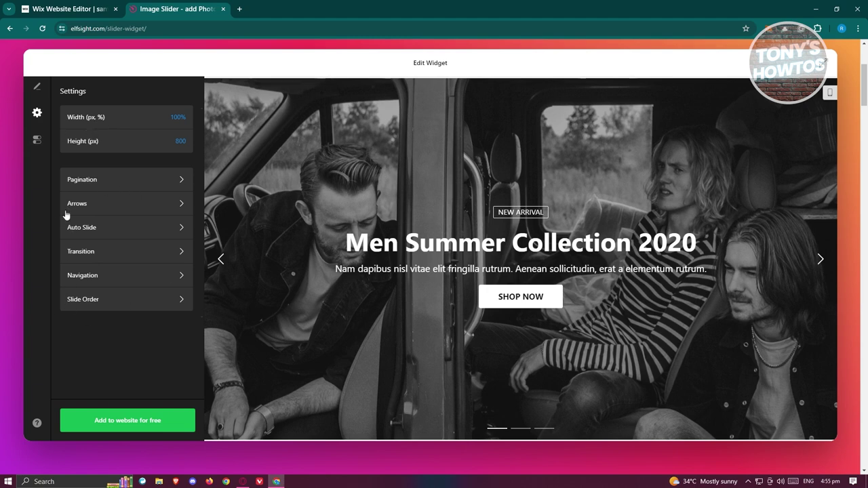
left_click(36, 140)
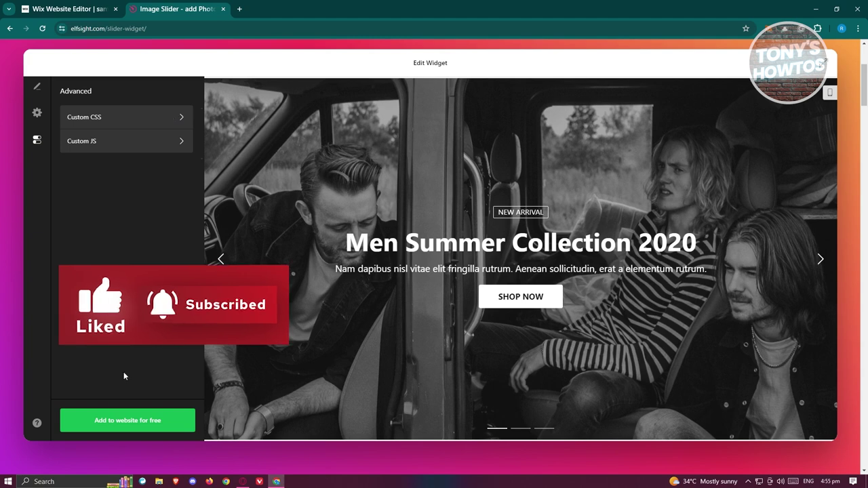
left_click(135, 422)
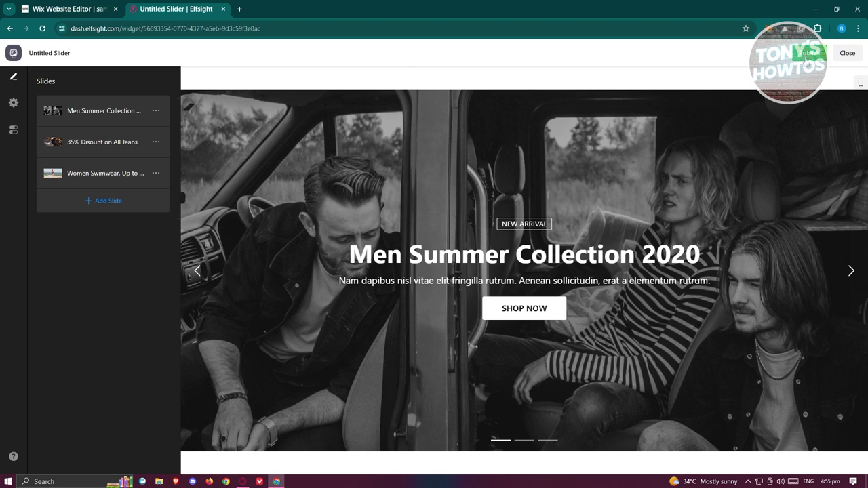
- Publish the slider under the Free plan, copy the embed code and return to the Wix editor
left_click(807, 55)
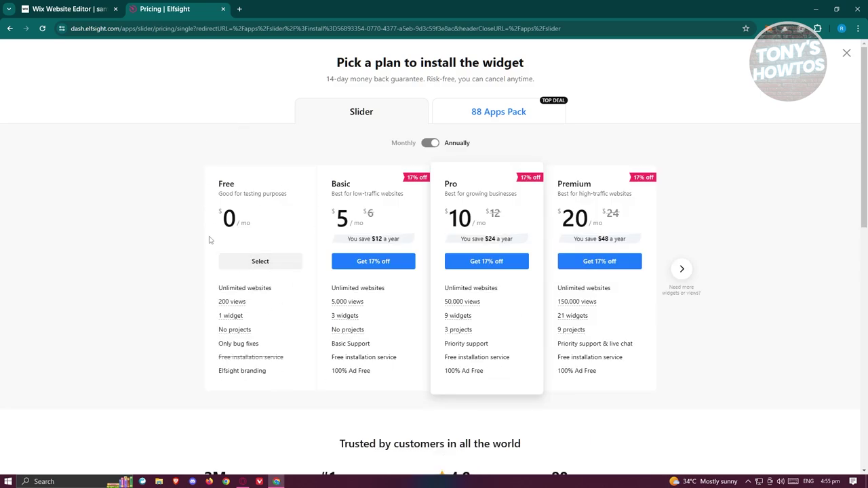
left_click(248, 269)
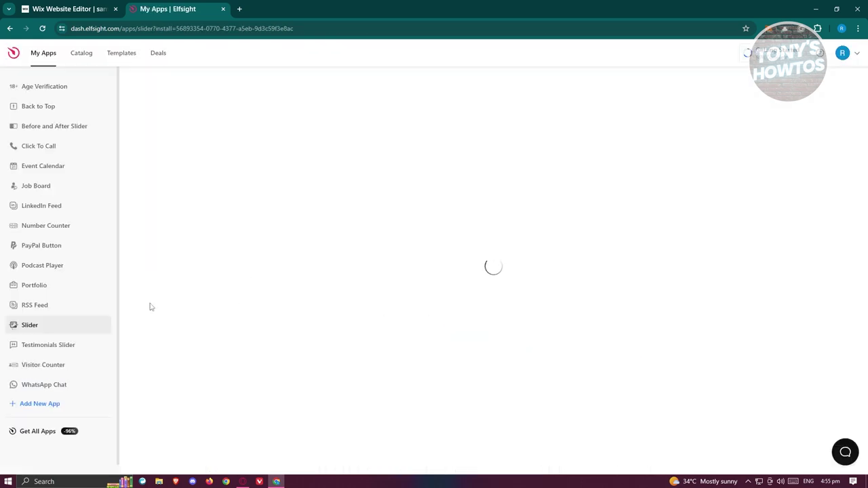
left_click(573, 164)
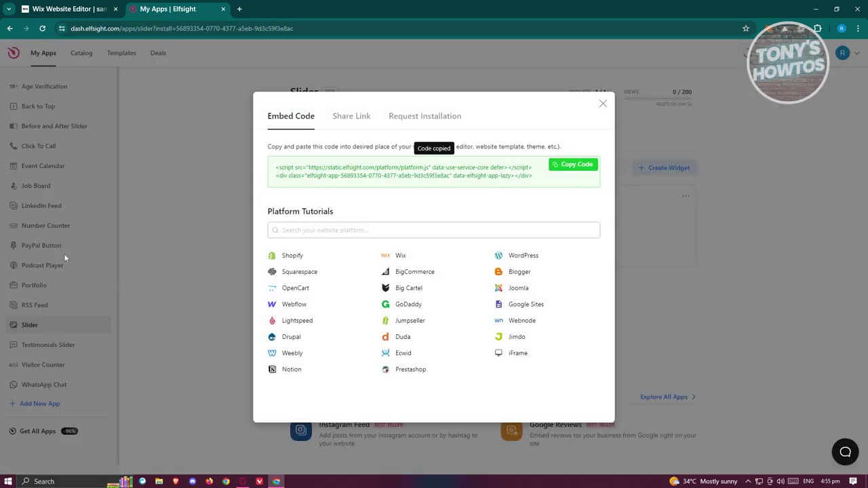
left_click(67, 9)
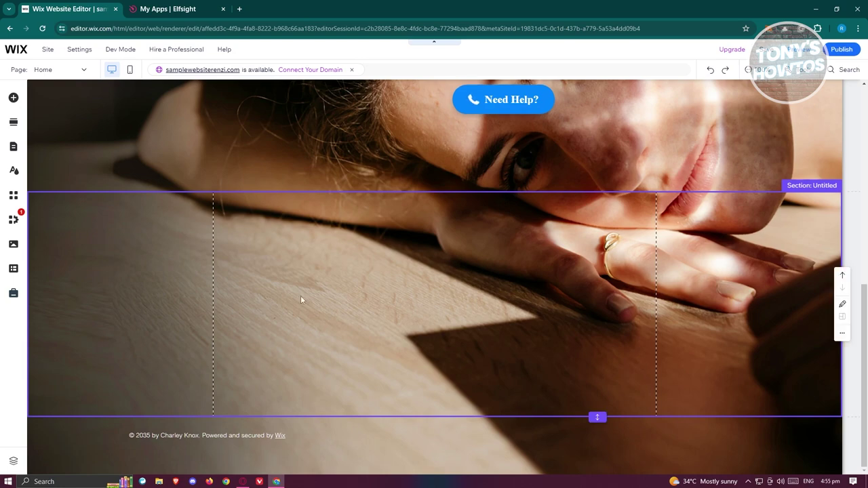
- Add an Embed HTML element to the untitled section and paste the Elfsight code into it
left_click(13, 98)
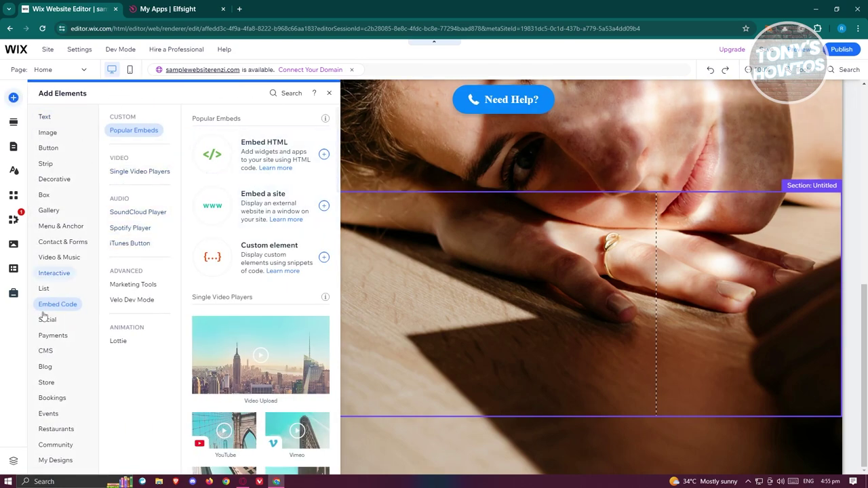
left_click(269, 152)
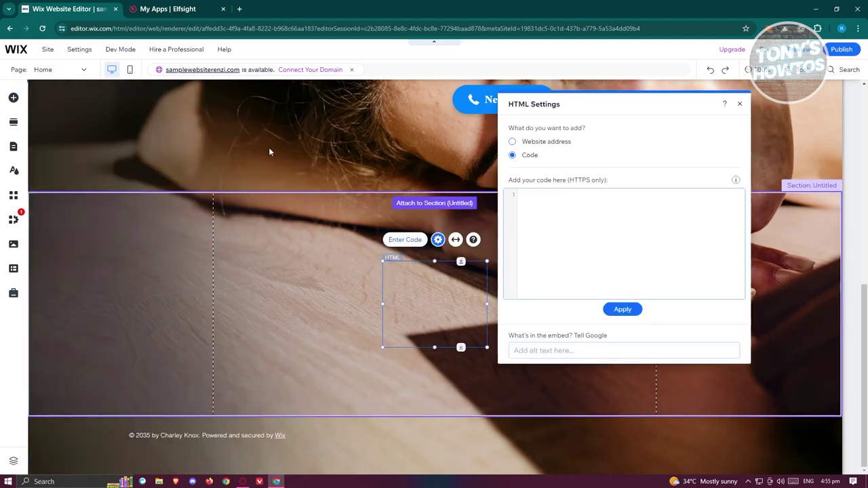
left_click(589, 204)
key("ctrl+v")
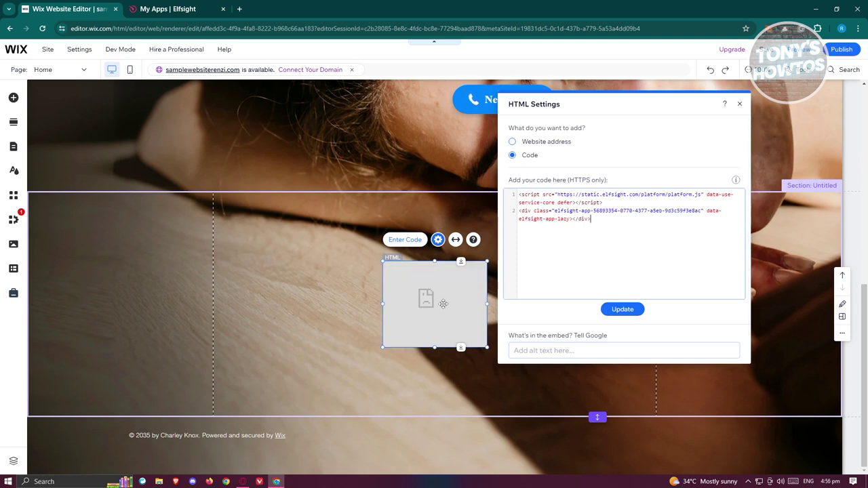
left_click_drag(443, 304, 376, 258)
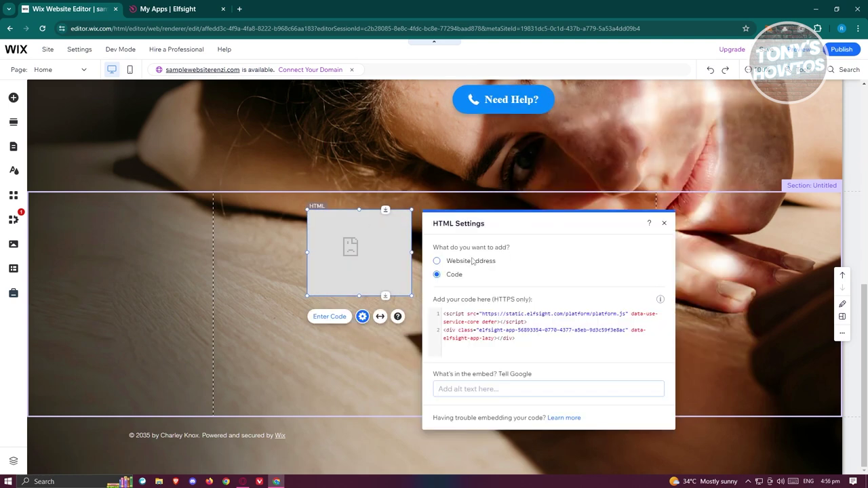
- Replace the embed code with a fresh paste, apply it with Update, and close HTML Settings
left_click(546, 339)
left_click_drag(547, 339, 436, 314)
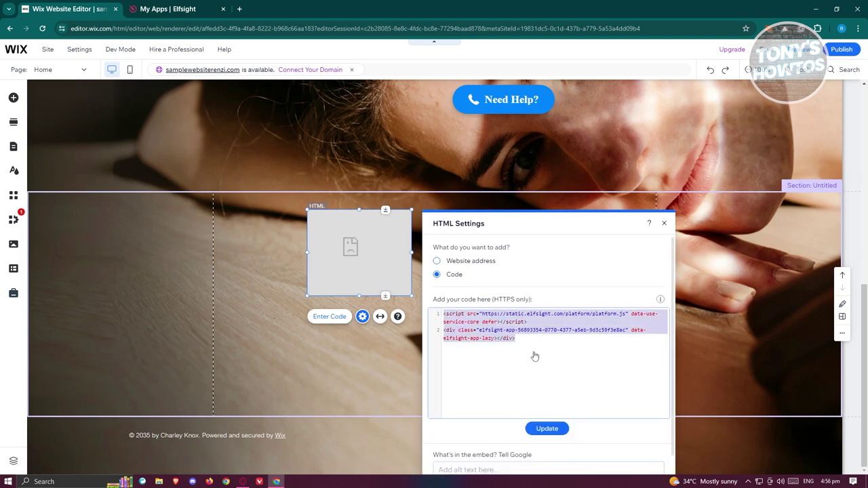
key("BackSpace")
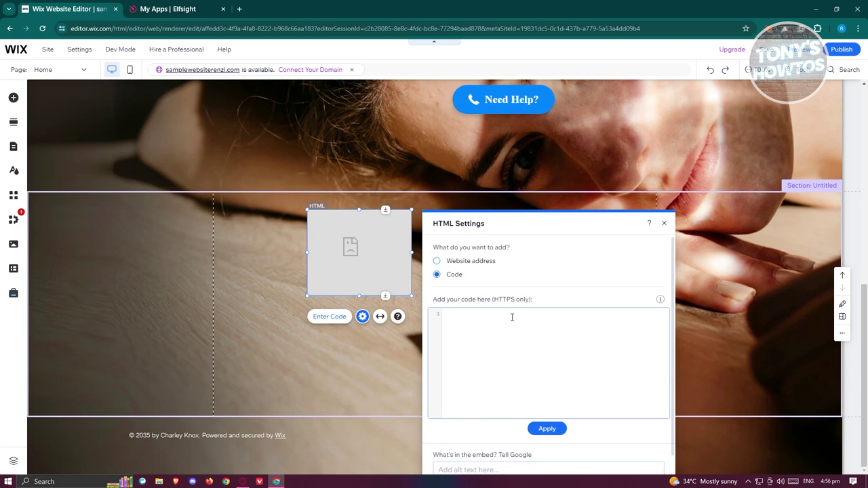
key("ctrl+v")
left_click(549, 429)
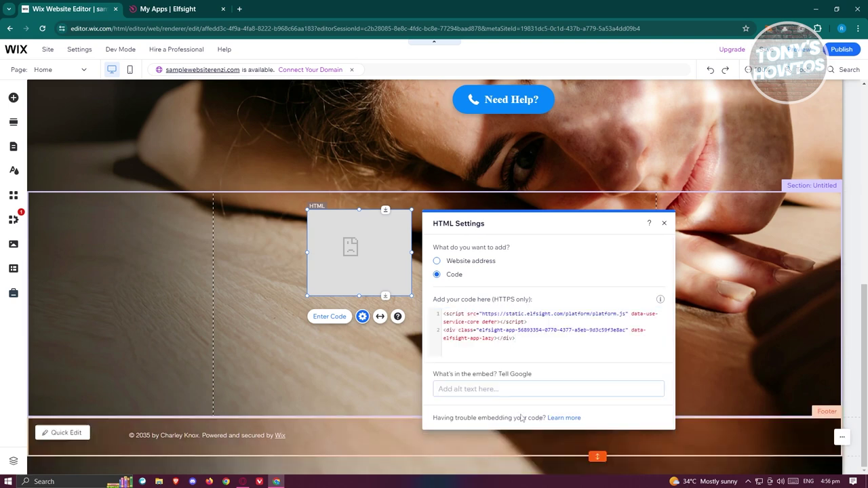
left_click(663, 223)
- Align the slider embed to the section's left edge and enlarge it to about 1352 by 757 edge to edge
left_click_drag(288, 252, 259, 238)
left_click_drag(316, 277, 650, 358)
left_click_drag(649, 399, 664, 456)
left_click_drag(583, 364, 568, 270)
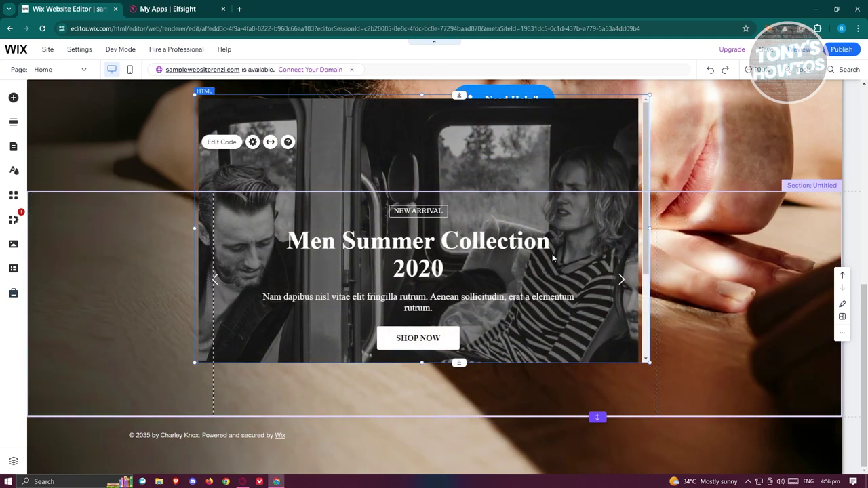
left_click_drag(648, 361, 818, 449)
left_click_drag(613, 309, 456, 291)
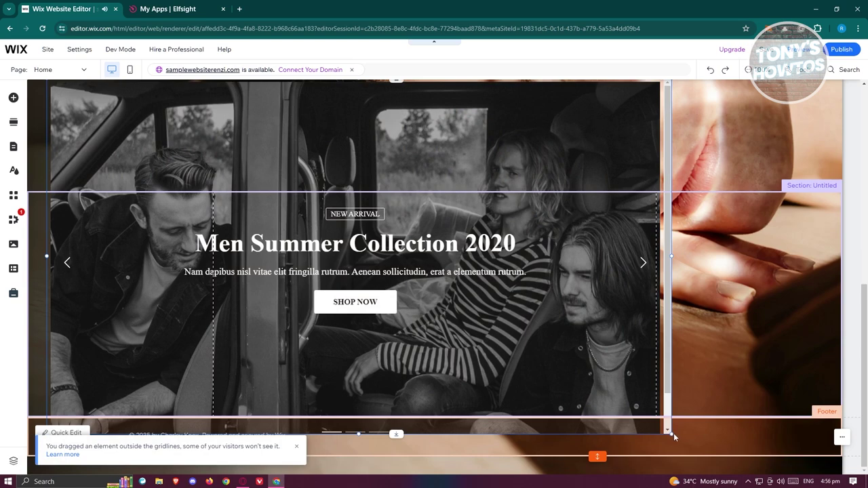
left_click_drag(675, 438, 840, 441)
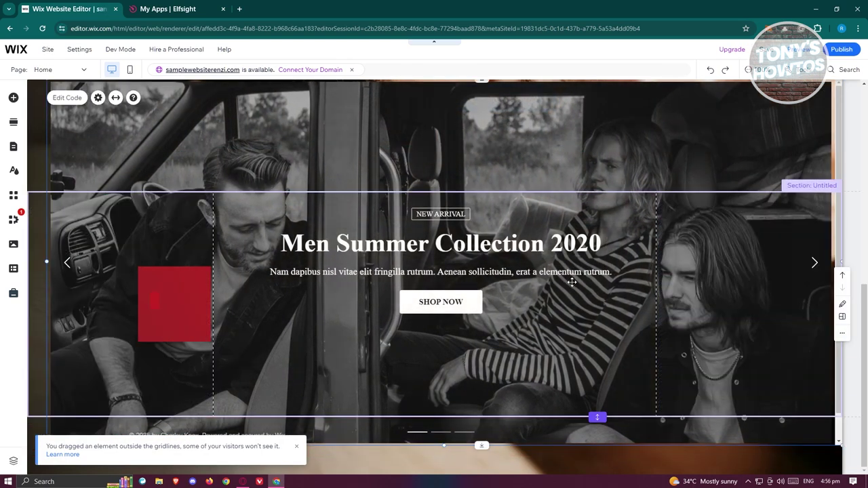